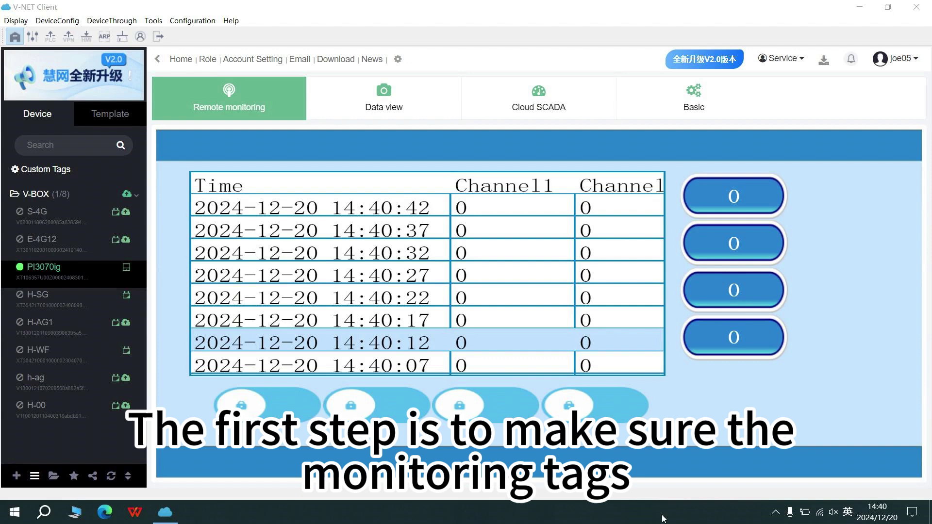
- Switch on Channel1 and Channel2 in the PI3070ig collection points, then return to remote monitoring
left_click(430, 107)
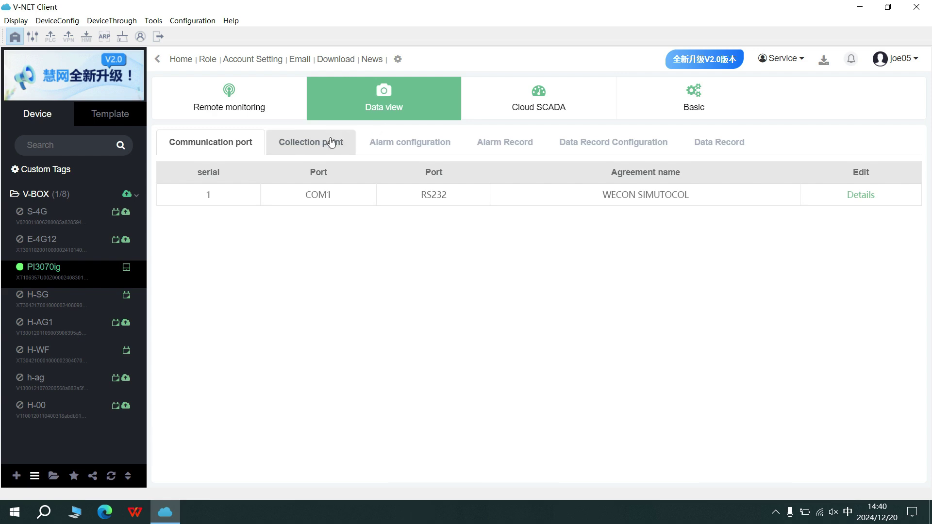
left_click(332, 143)
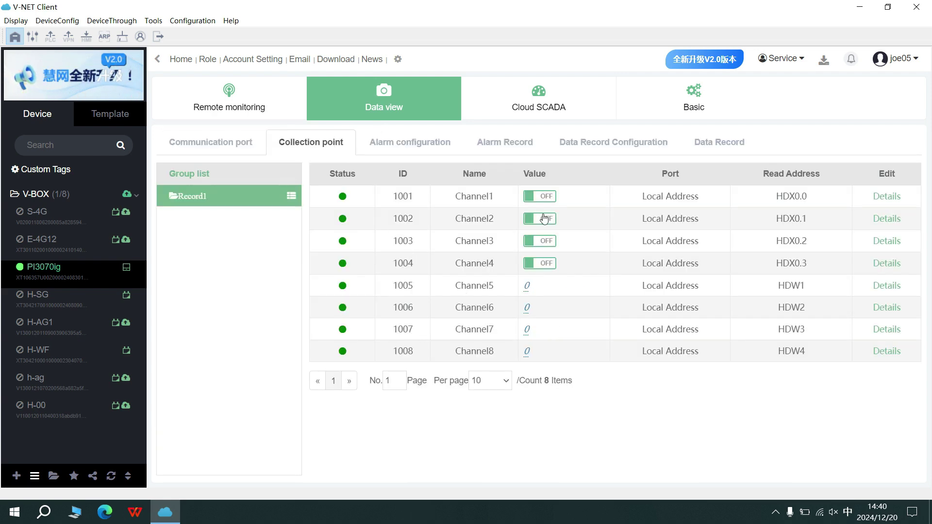
left_click(534, 196)
left_click(536, 220)
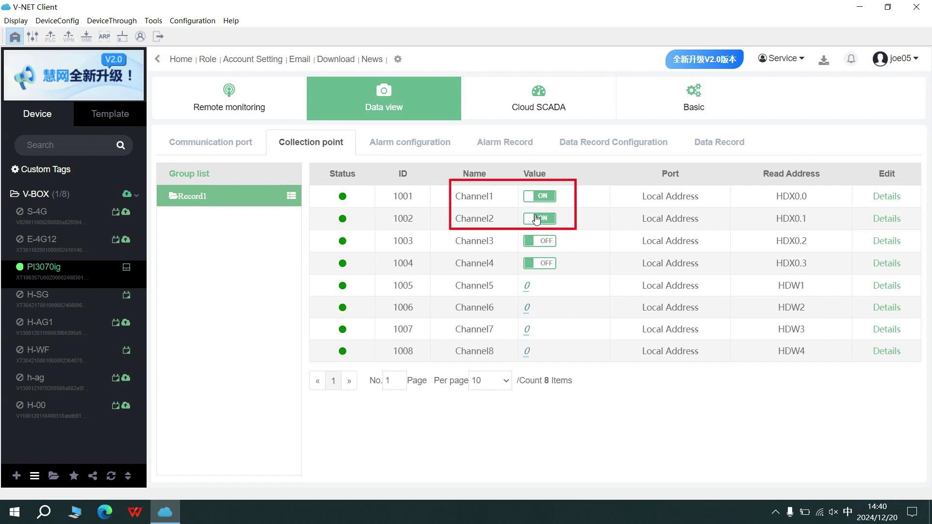
left_click(239, 111)
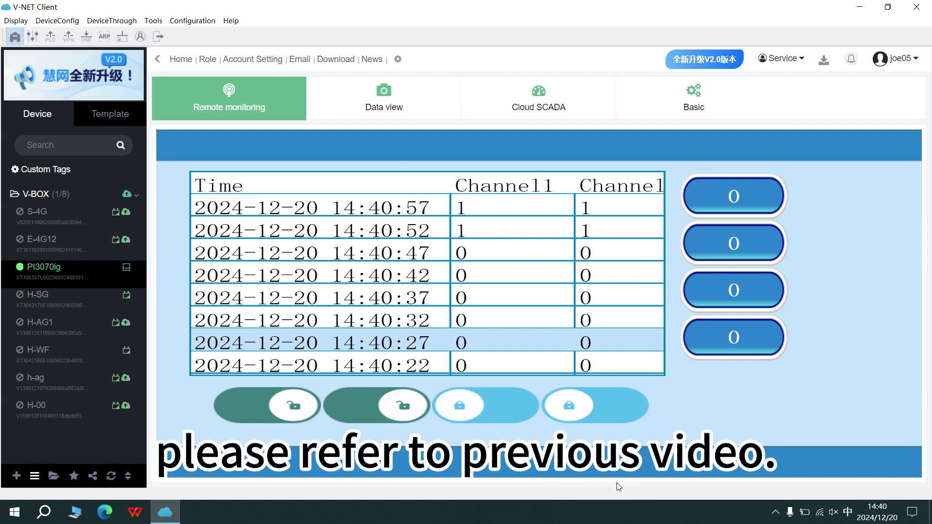
- Launch the Cloud SCADA platform from the Service menu
left_click(766, 60)
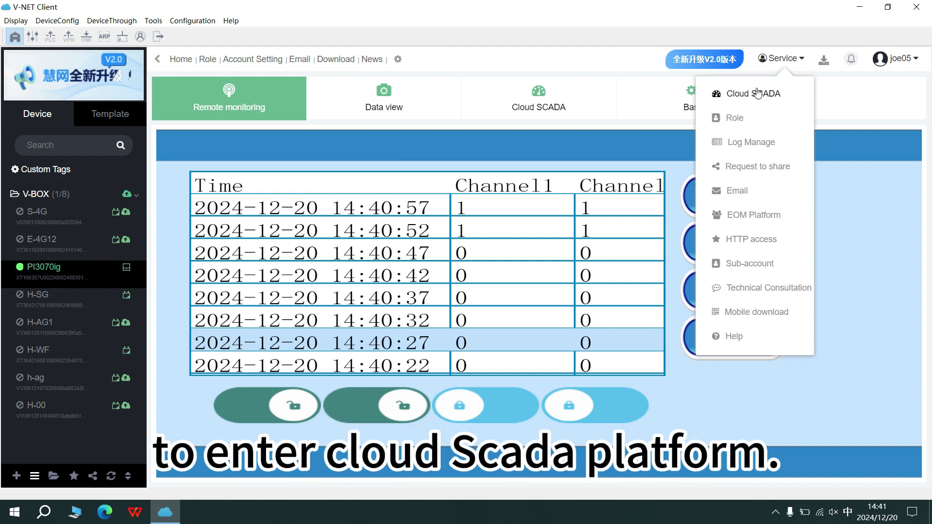
left_click(757, 93)
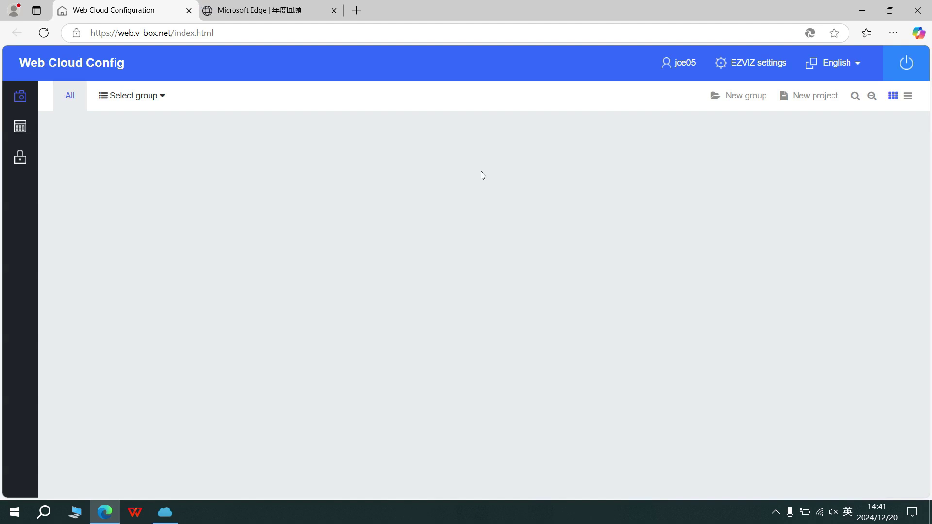
- Start a new project named TEST with resolution 600*800
left_click(791, 96)
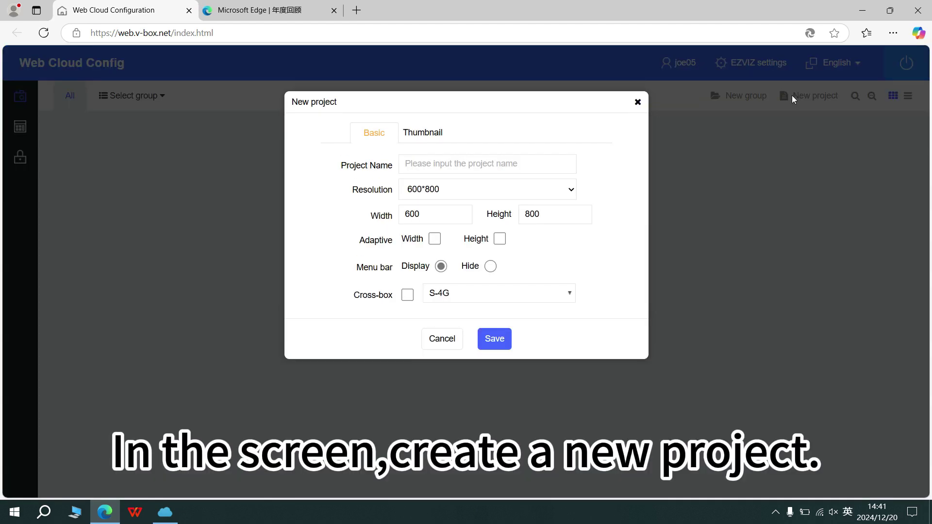
left_click(431, 171)
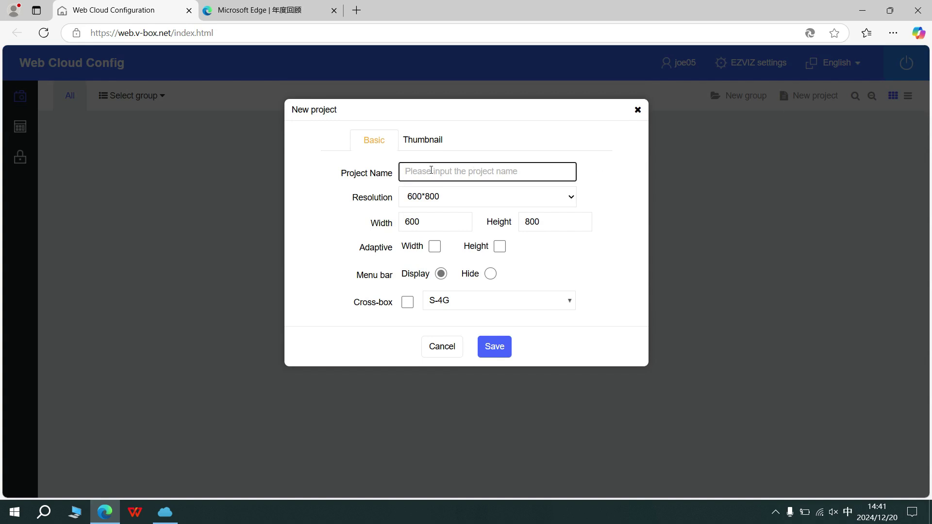
key("alt")
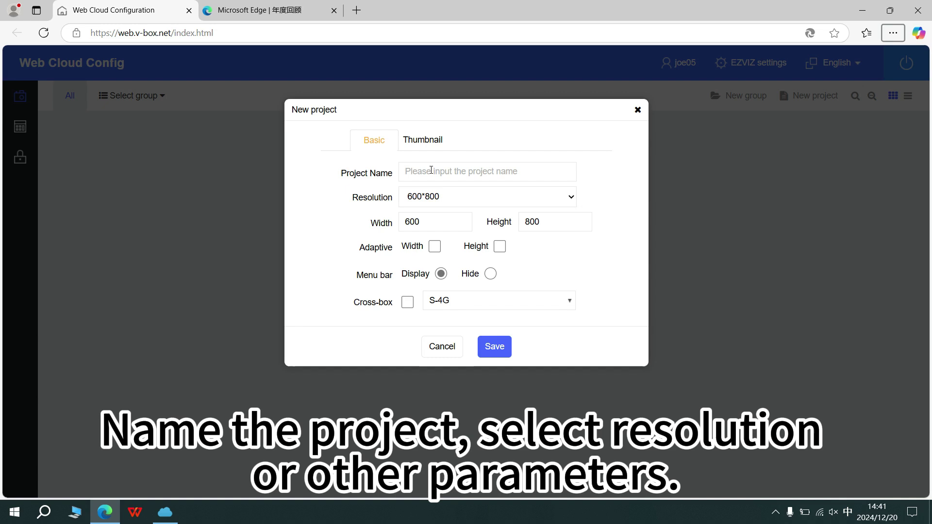
left_click(431, 171)
type("TEST")
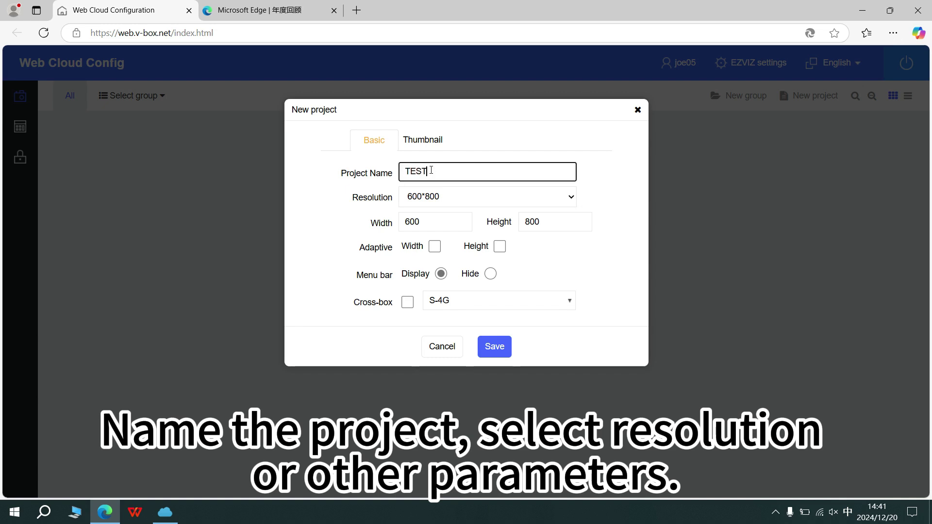
left_click(447, 199)
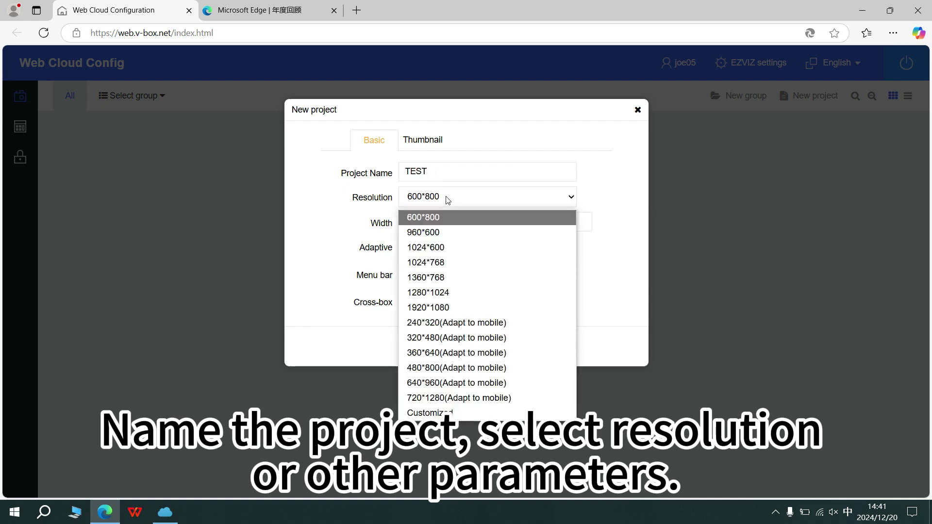
left_click(445, 210)
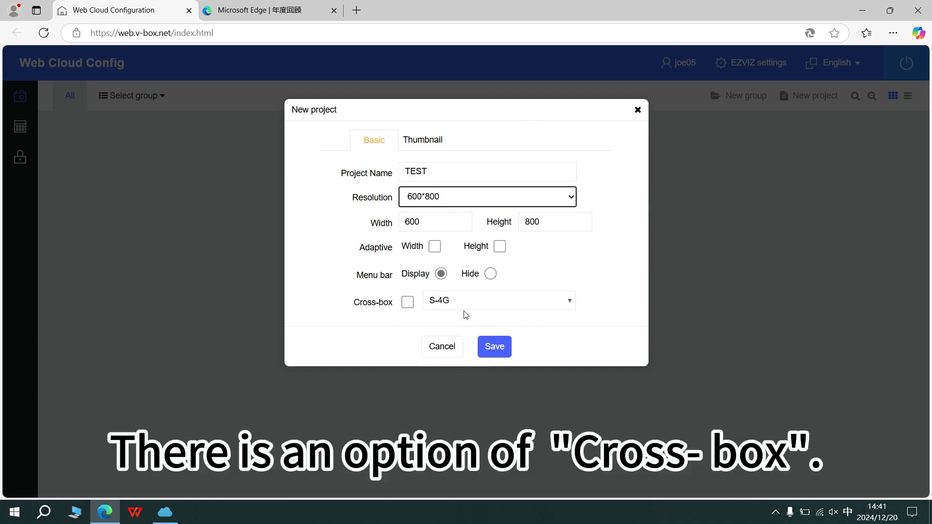
- Bind the TEST project to the PI3070ig HMI with cross-box off, and save it
left_click(446, 305)
left_click(465, 280)
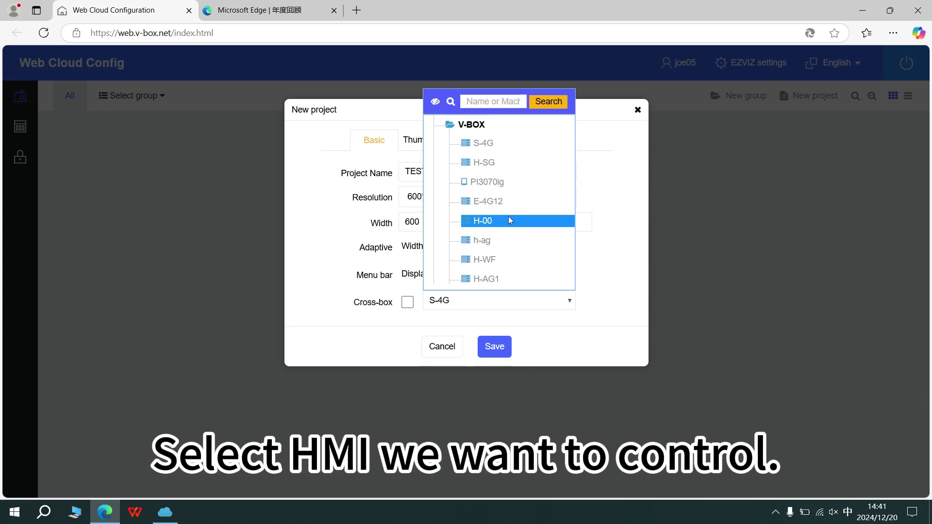
left_click(519, 182)
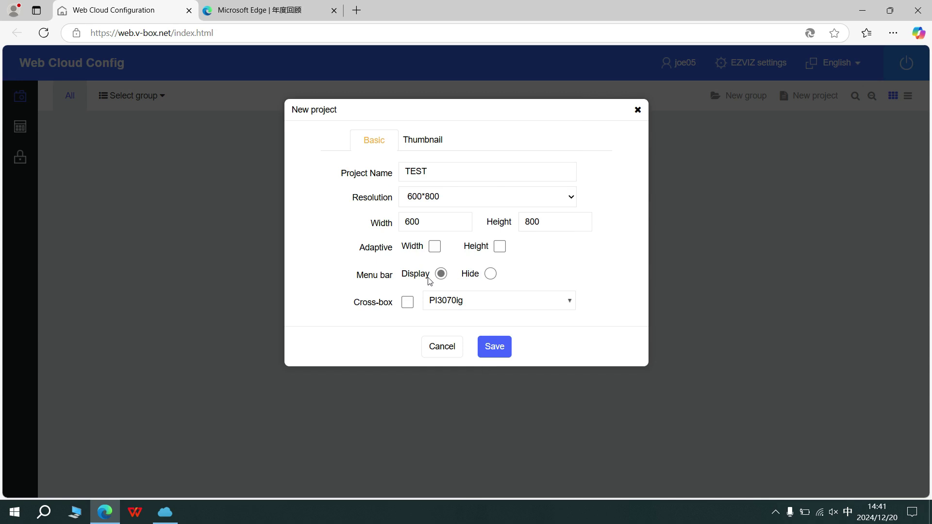
left_click(408, 303)
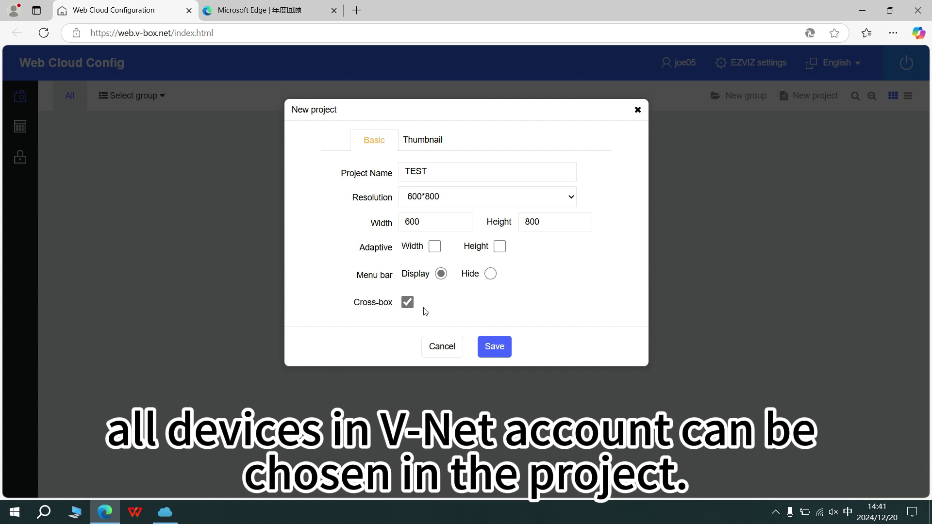
left_click(408, 303)
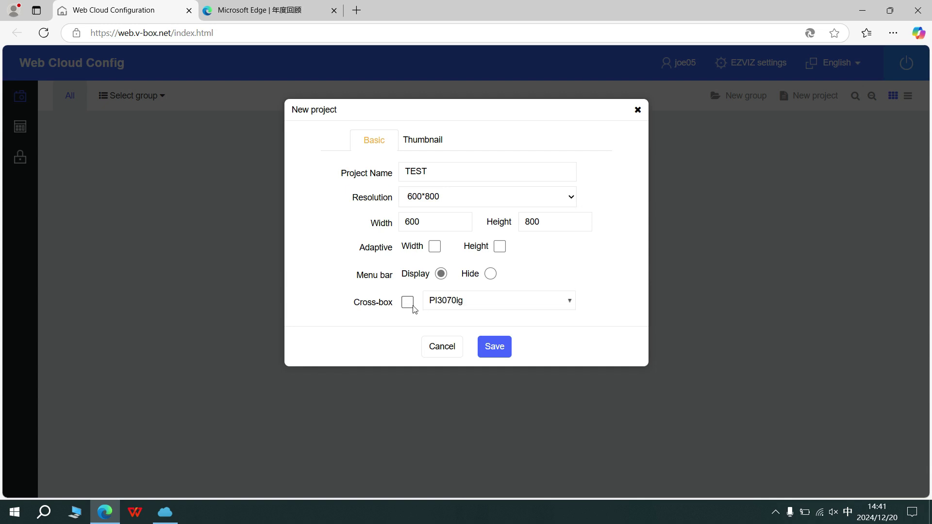
left_click(494, 347)
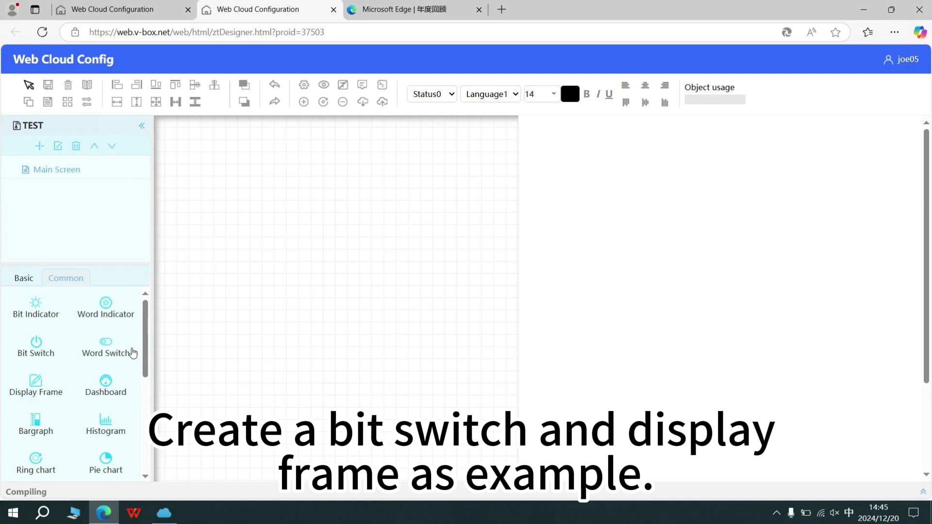
- Draw a Bit Switch with a Display Frame to its right on the Main Screen
left_click(36, 347)
left_click_drag(229, 227, 330, 280)
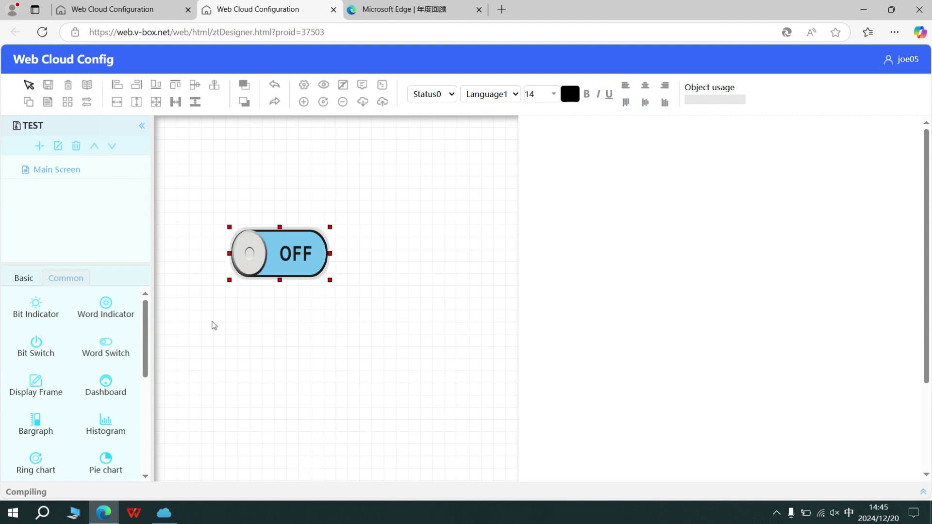
left_click(58, 394)
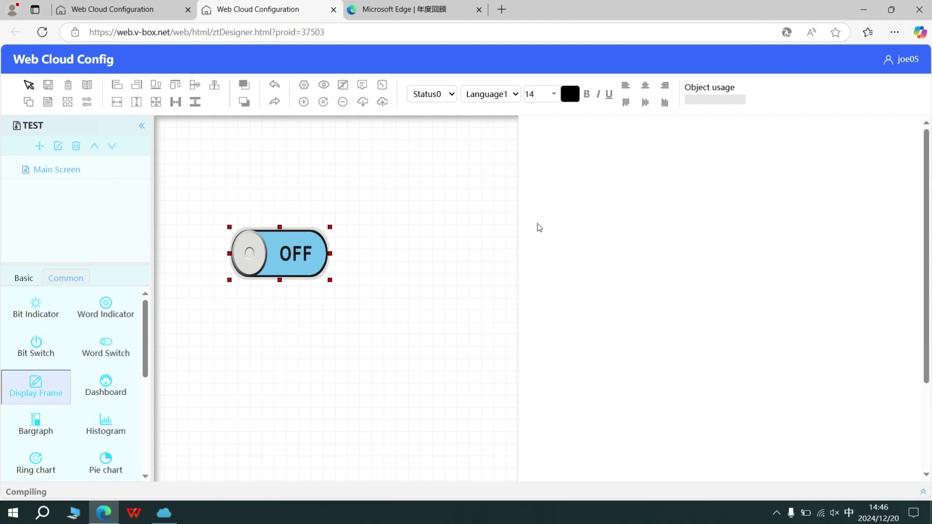
left_click_drag(369, 228, 460, 284)
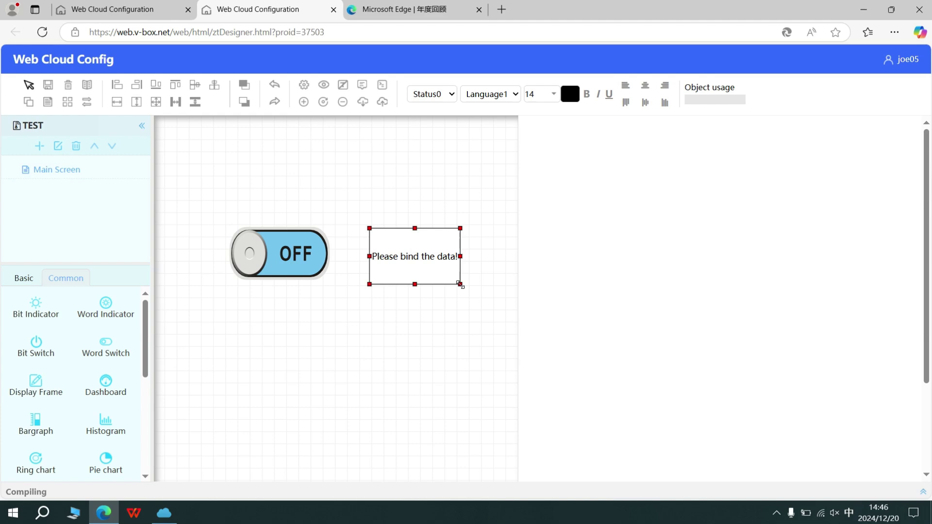
- Bind the bit switch to PI3070ig-Channel1 with the Switch click event
double_click(299, 262)
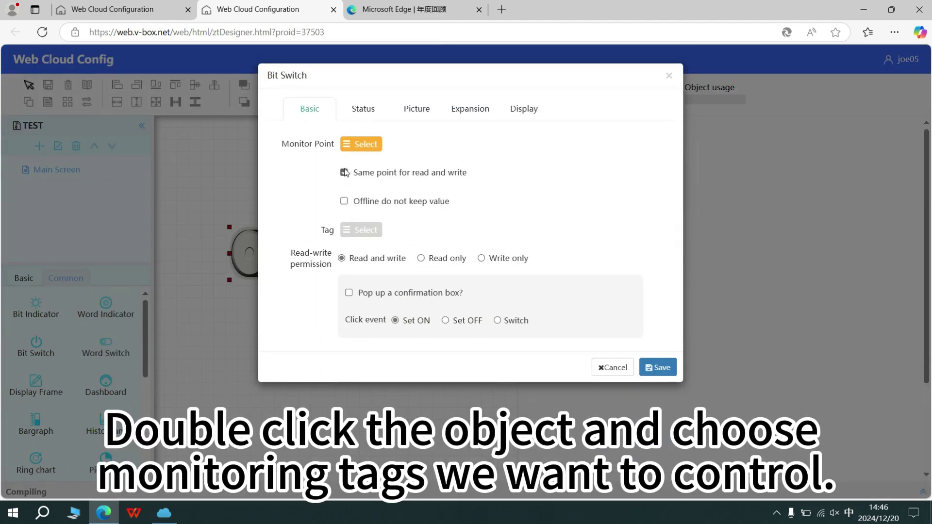
left_click(355, 144)
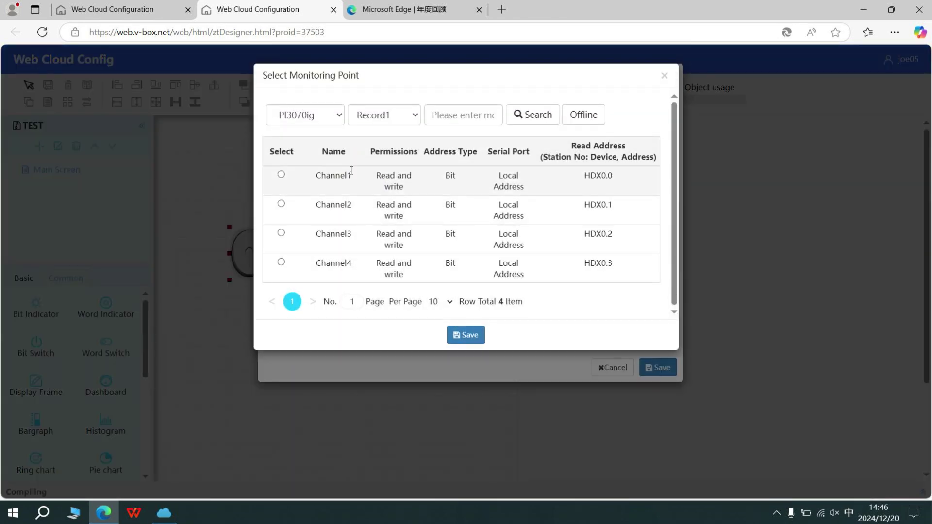
left_click(351, 171)
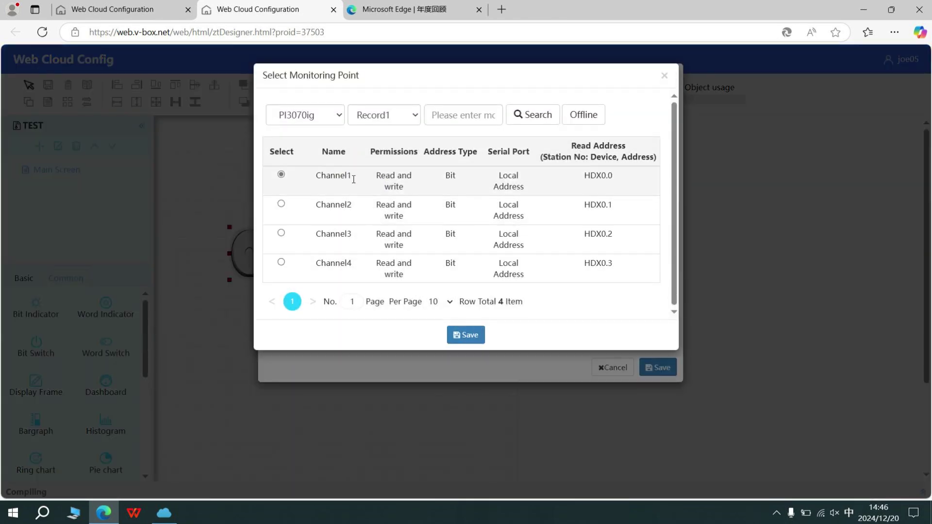
left_click(456, 334)
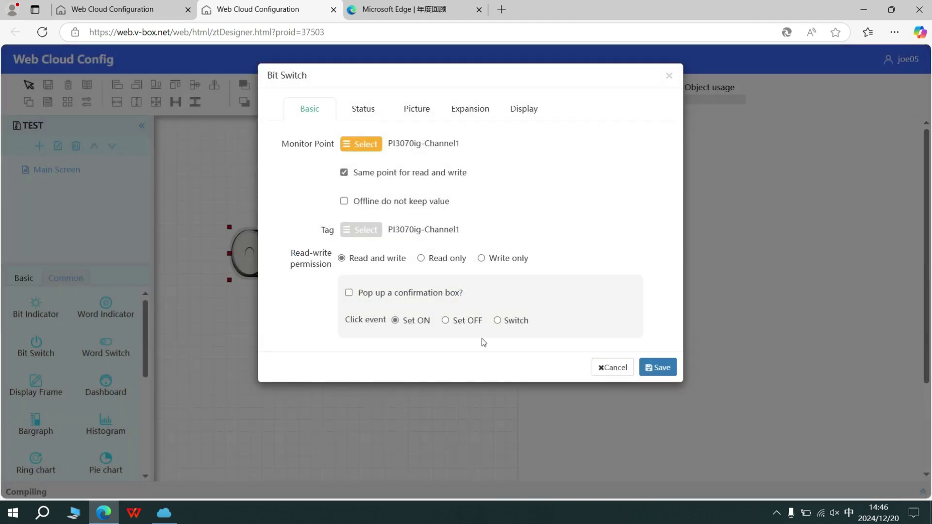
left_click(506, 324)
left_click(670, 372)
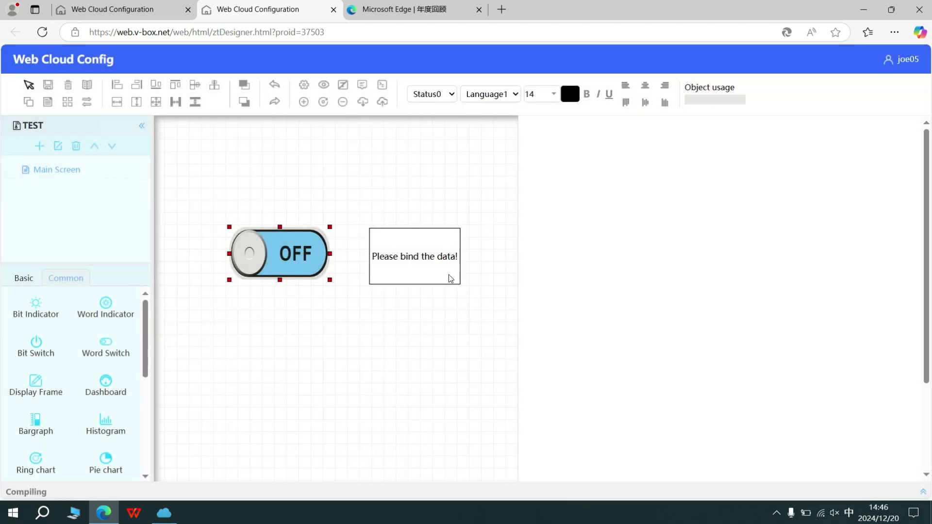
- Bind the display frame to monitoring point PI3070ig-Channel5
double_click(450, 278)
left_click(373, 146)
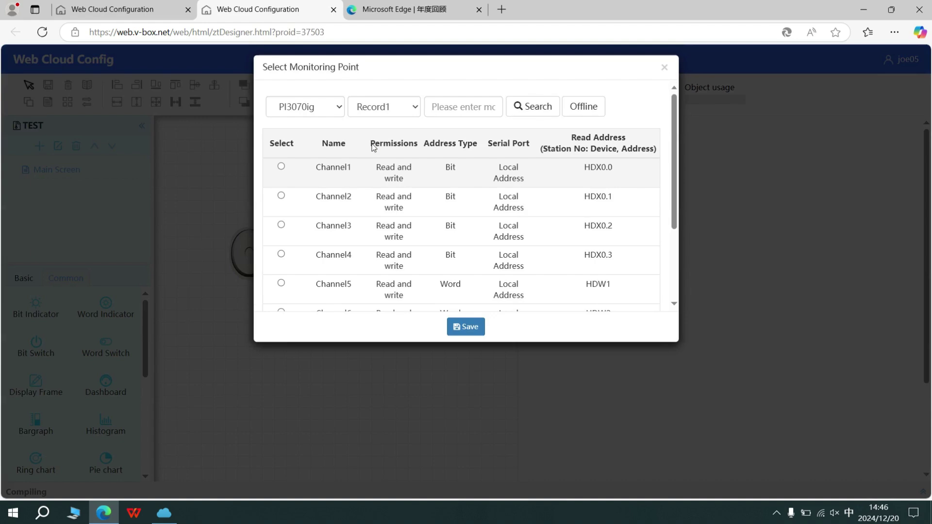
left_click(420, 299)
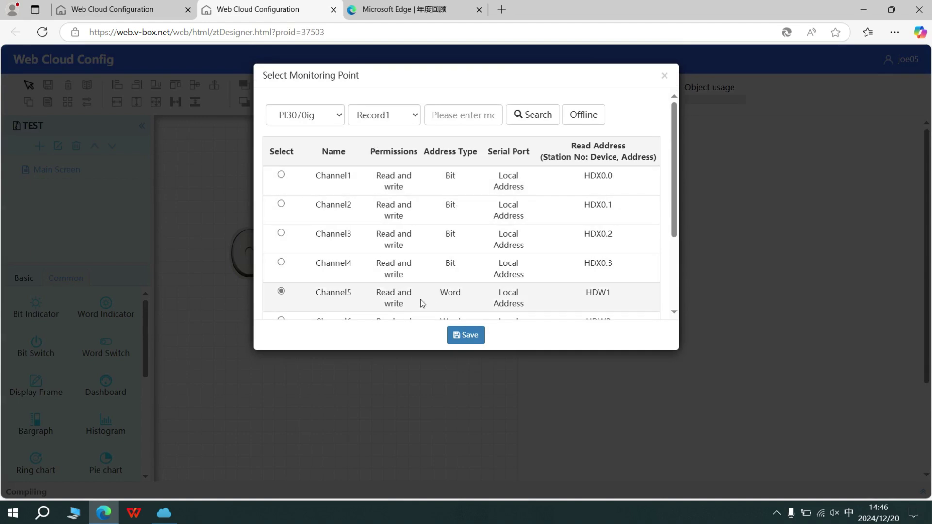
left_click(464, 335)
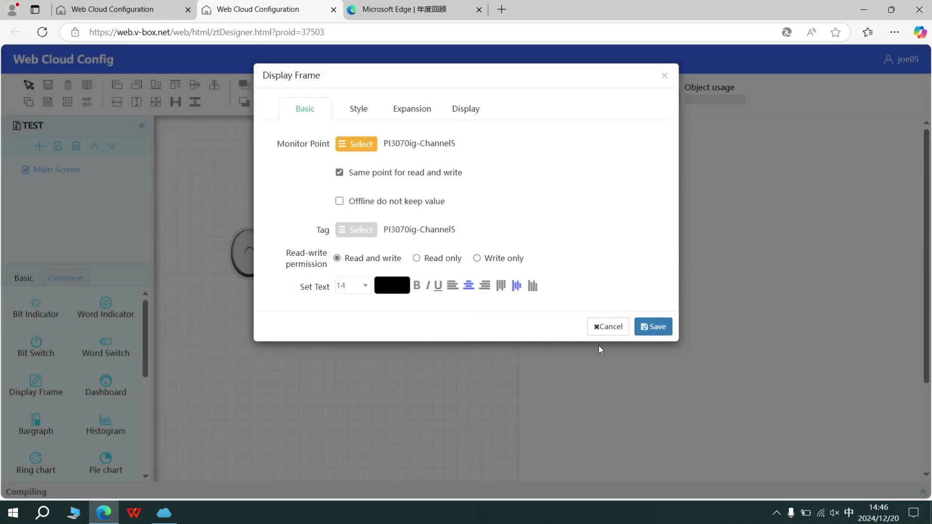
left_click(651, 328)
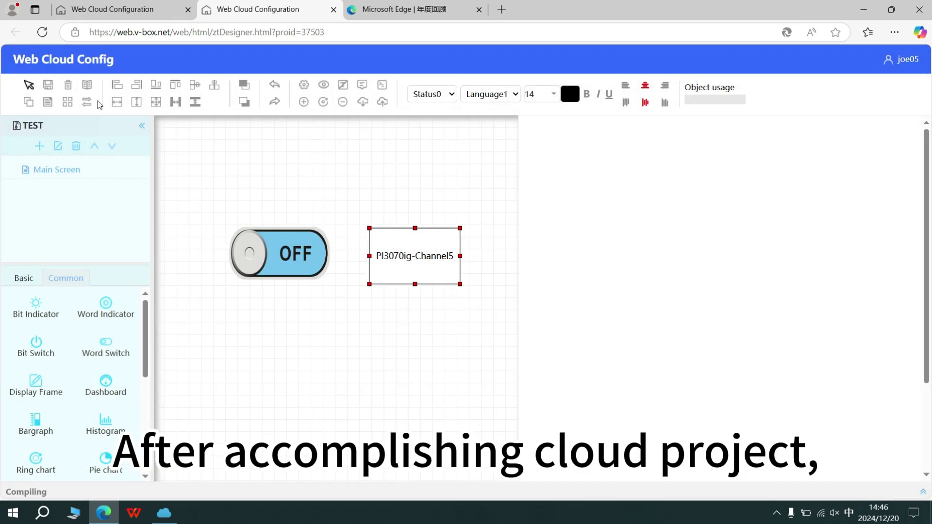
- Save the TEST project canvas and acknowledge the Success message
left_click(48, 85)
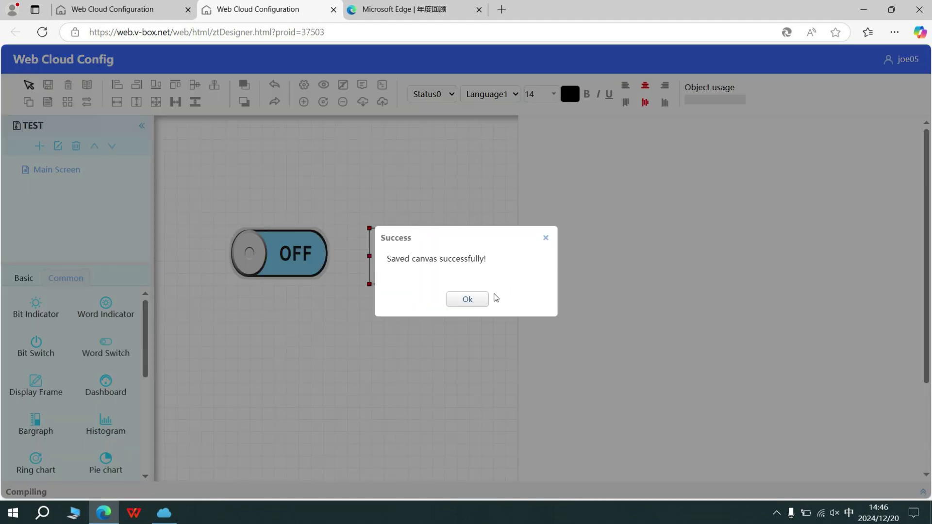
left_click(481, 304)
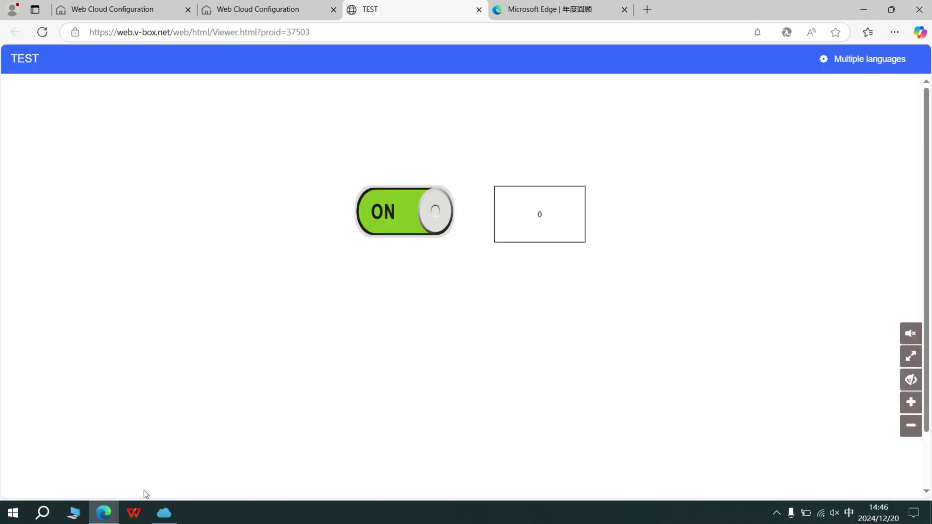
- Write 500 to the display frame in the live preview and check it in V-NET Client
left_click(525, 238)
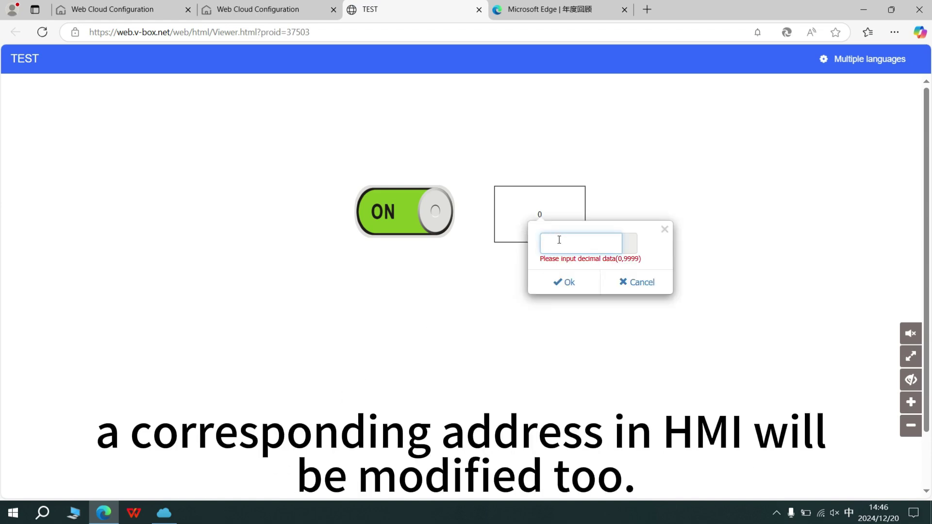
type("500")
left_click(560, 281)
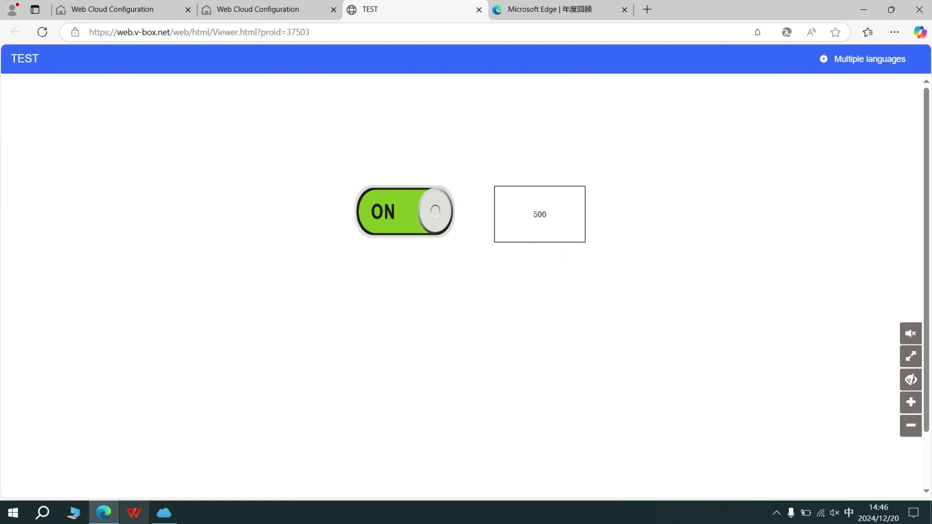
left_click(166, 514)
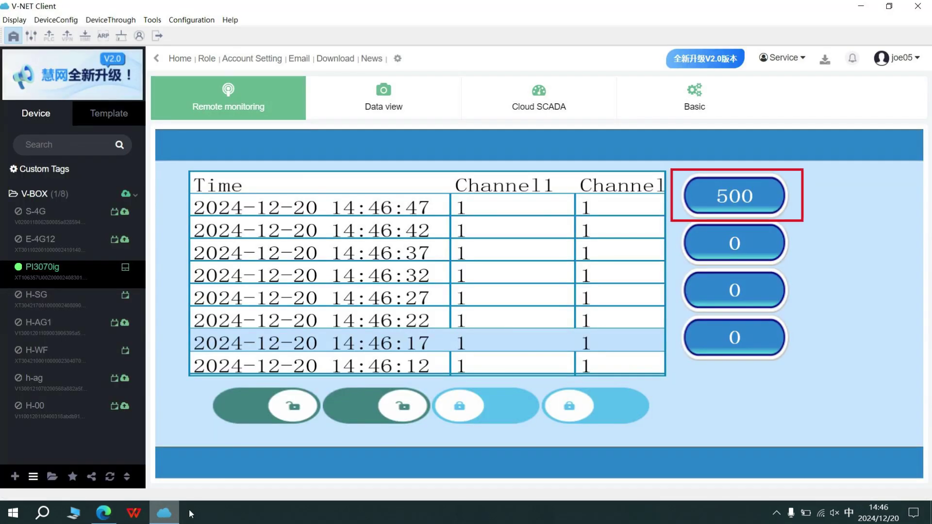